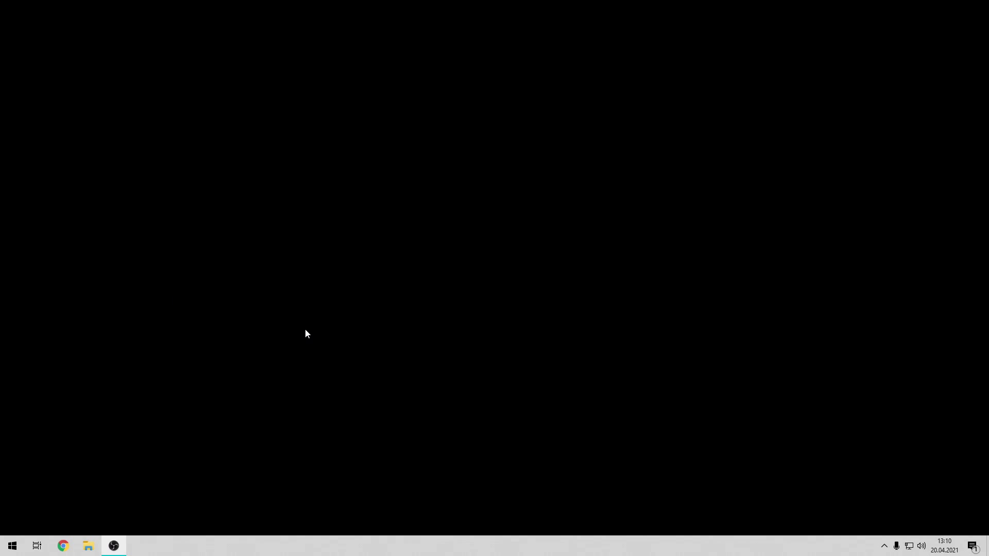
right_click(329, 252)
click(348, 297)
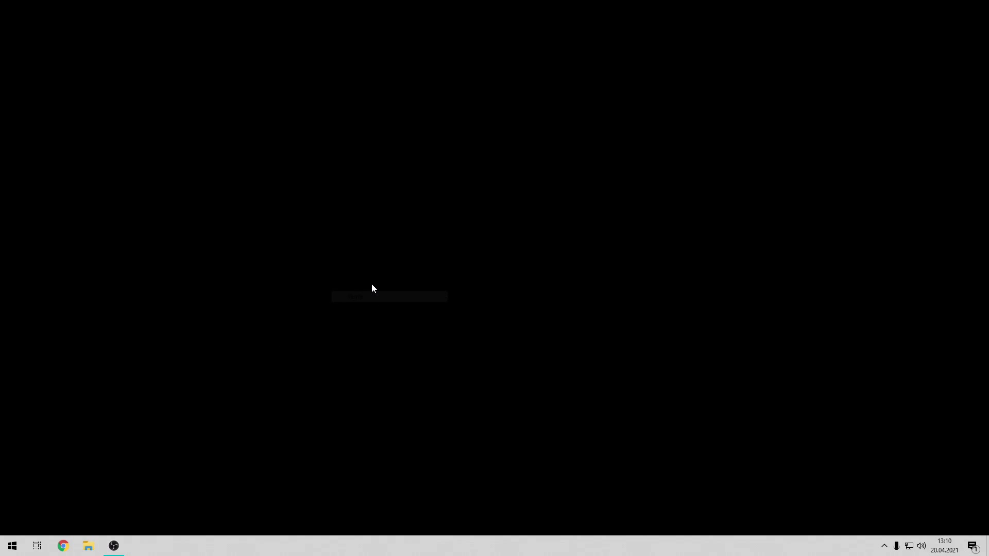
right_click(379, 256)
click(405, 301)
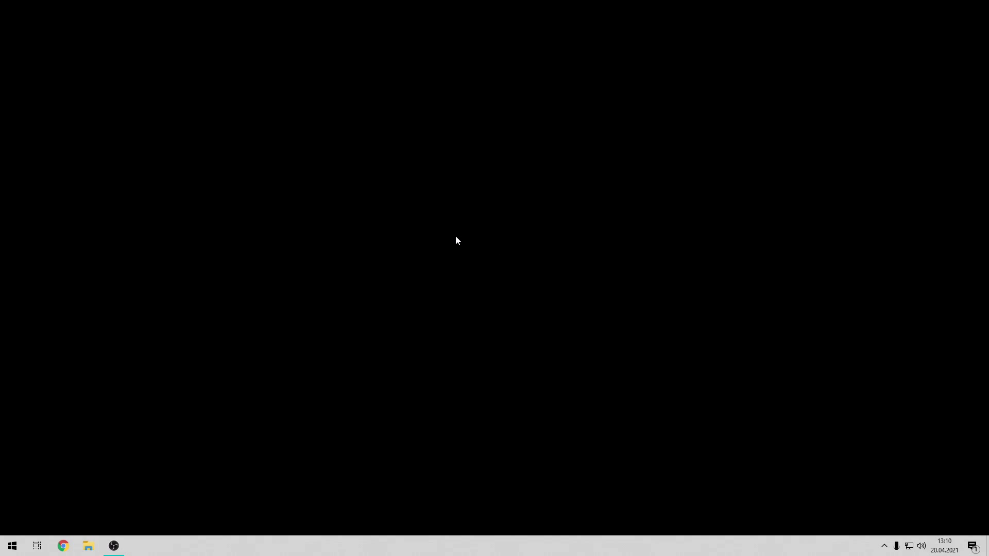
right_click(456, 240)
click(423, 277)
Open AMD Radeon Software's display settings for Ekran 1 and expand the Özel Çözünürlükler (custom resolutions) section
right_click(452, 258)
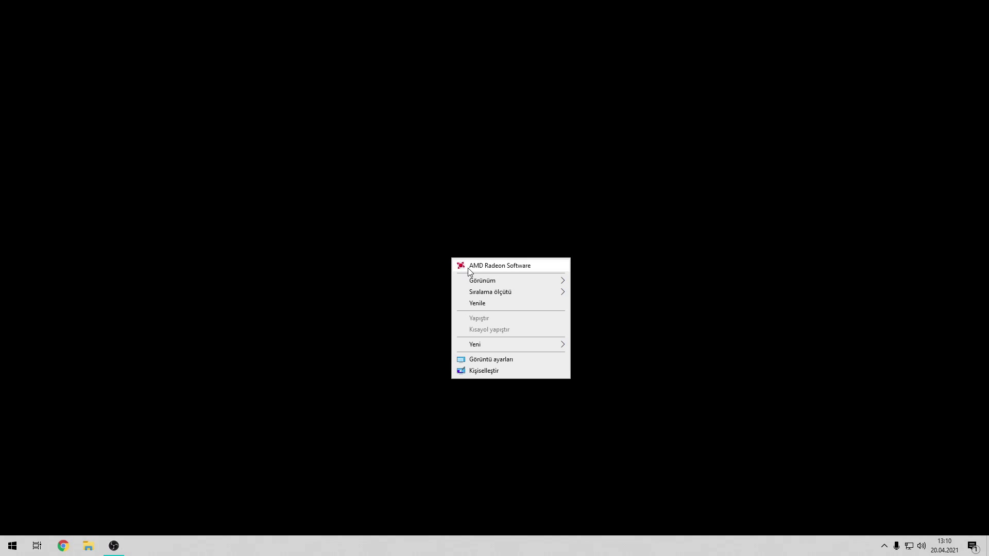
click(495, 269)
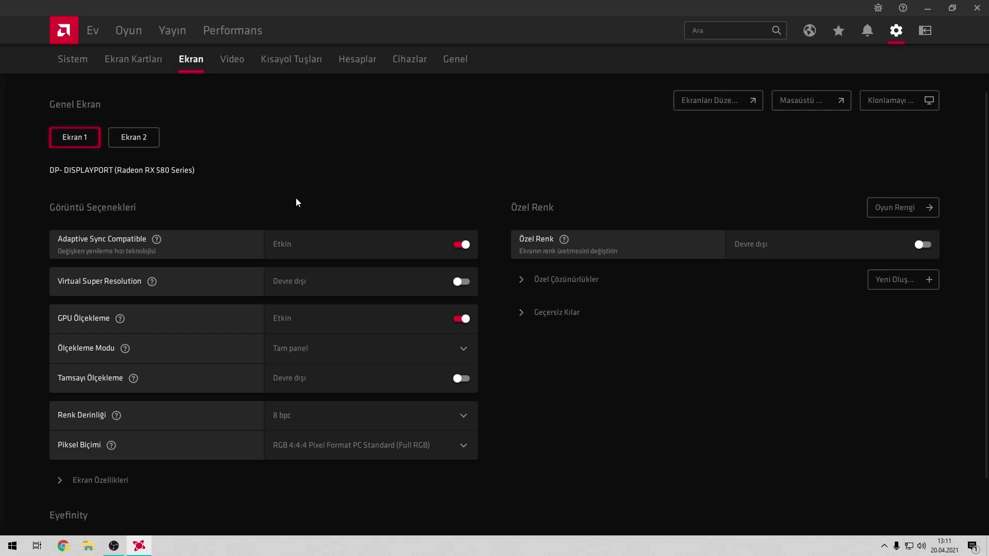
mouse_move(92, 138)
click(542, 284)
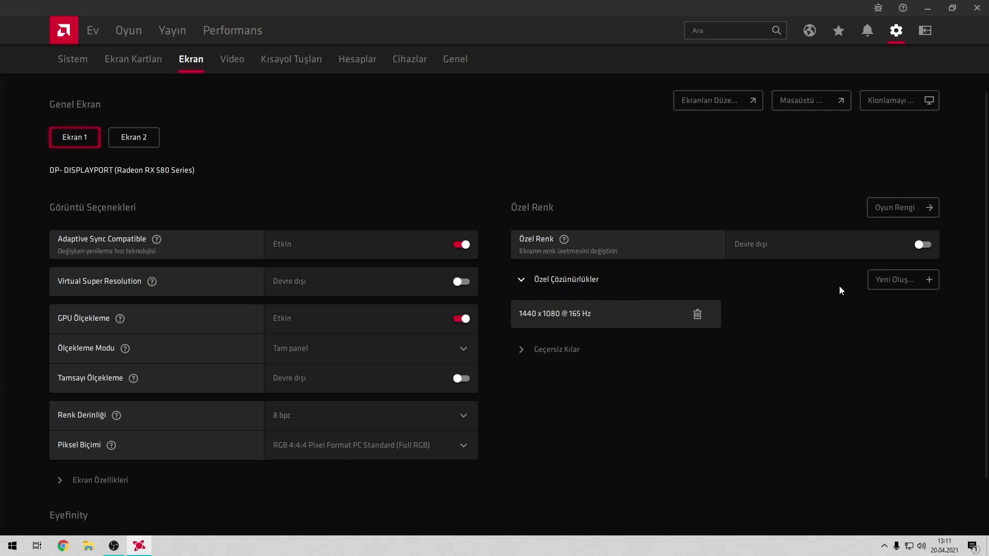
Create a custom resolution of 1440 x 1080 at 165 Hz, with the horizontal timing display also set to 1440
click(880, 282)
text(1440)
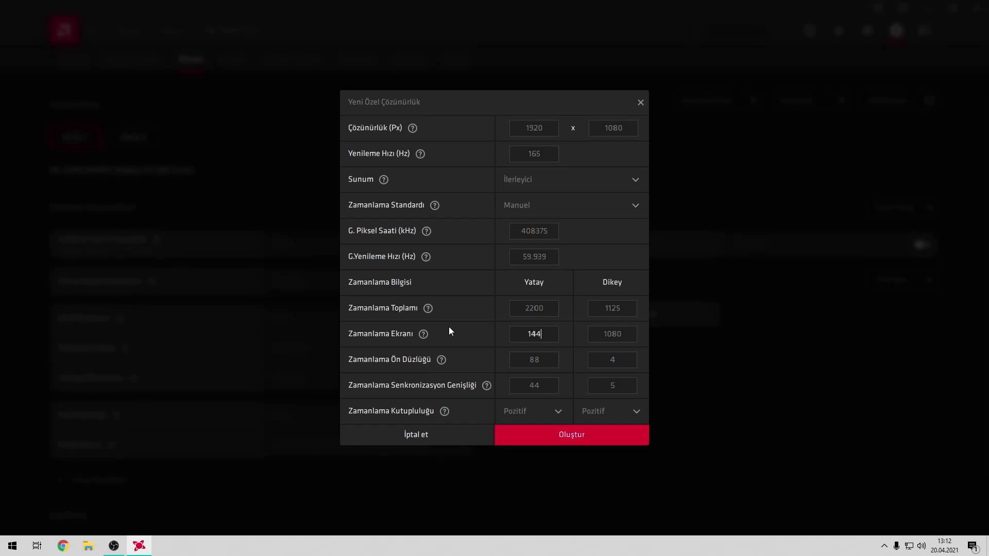
click(546, 131)
text(1440)
click(540, 434)
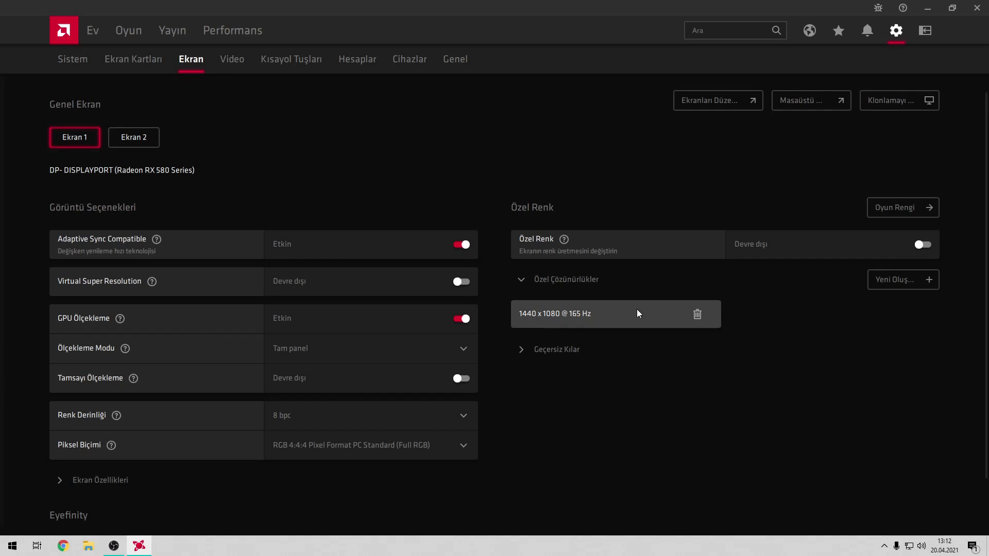
click(870, 280)
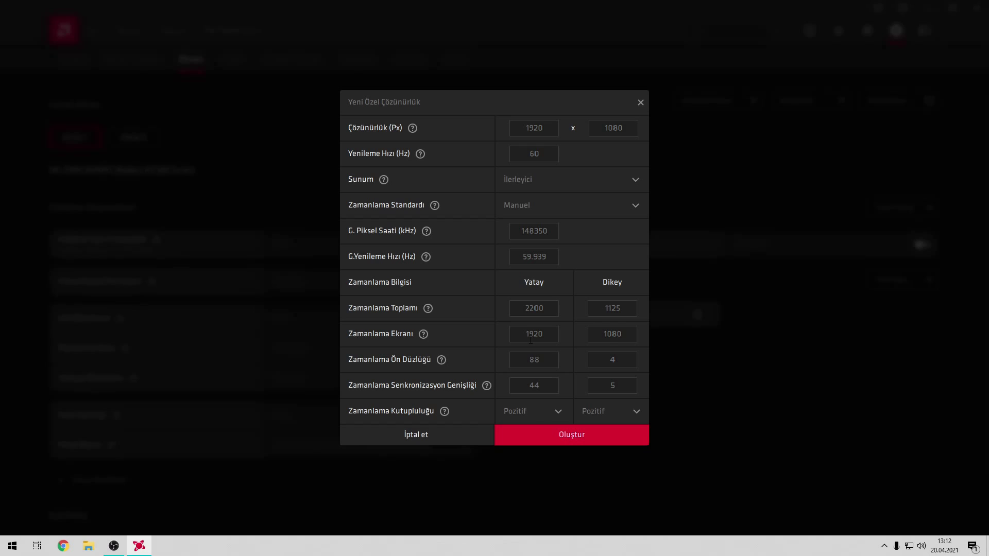
drag(525, 336, 549, 332)
click(553, 332)
click(640, 103)
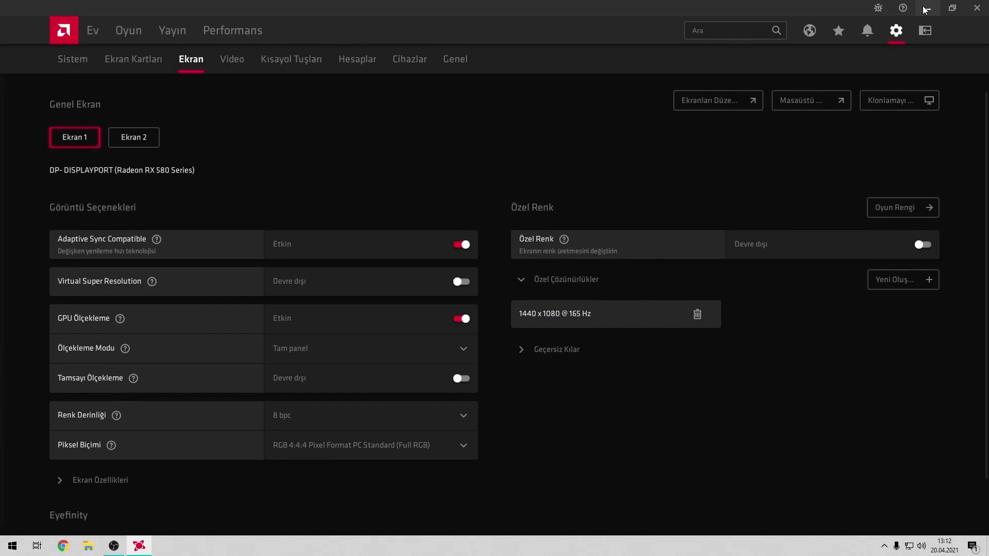
Close AMD Radeon Software, set the screen resolution to 1440 × 1080 in the Windows display settings, and close them
click(977, 8)
right_click(446, 170)
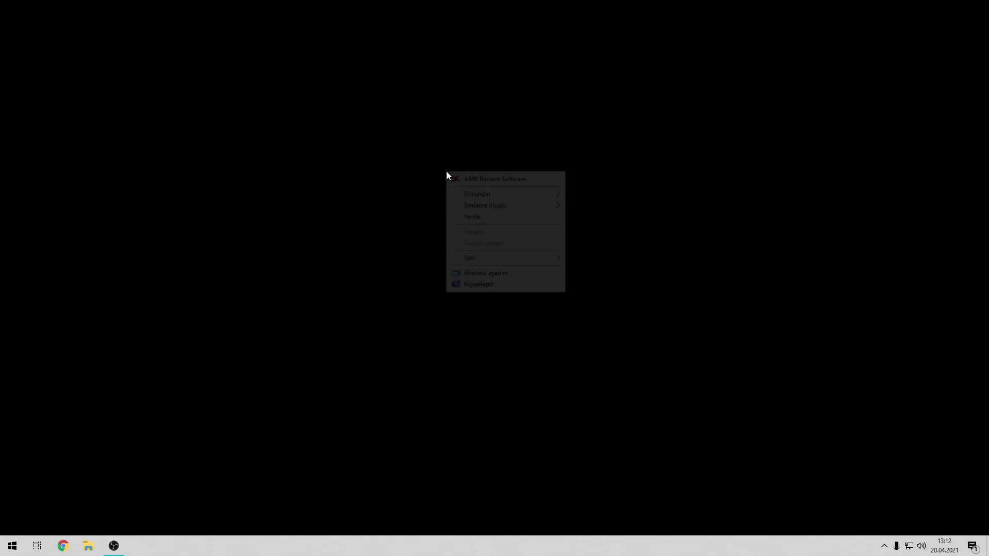
click(487, 274)
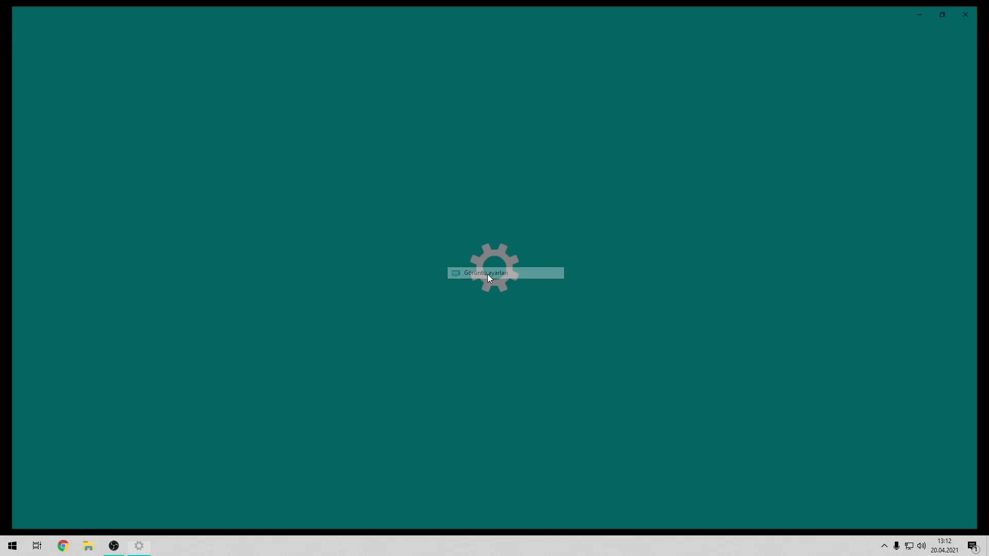
scroll(428, 309, down, 5)
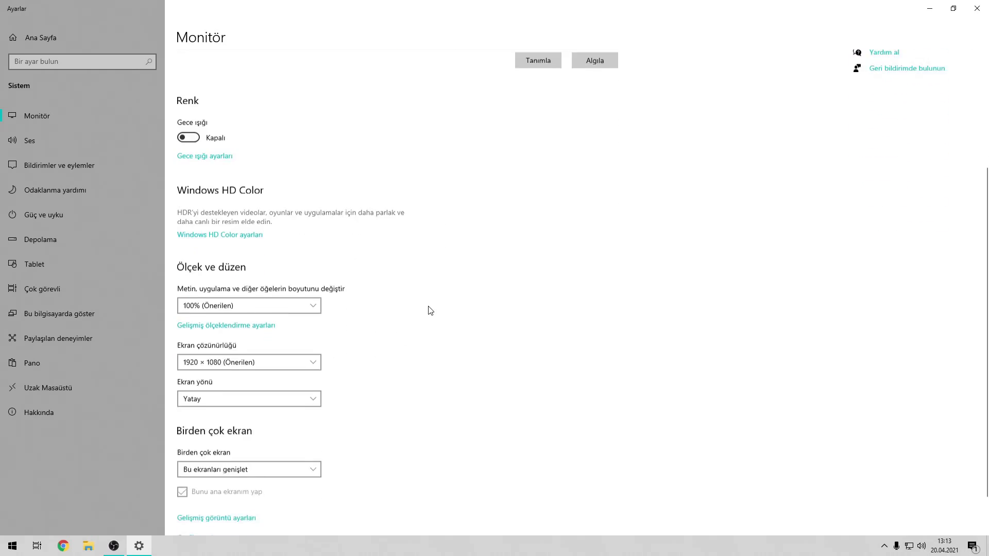
click(290, 316)
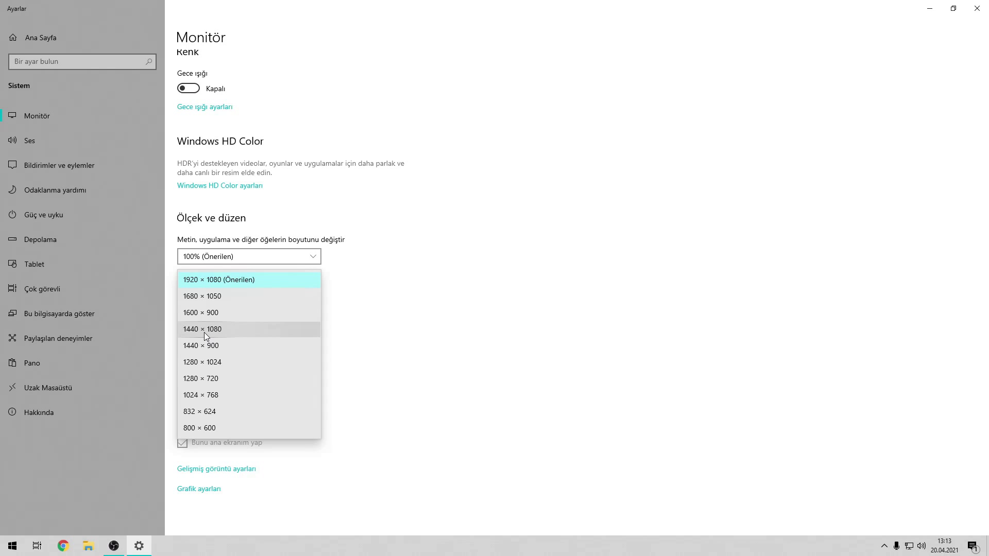
click(218, 325)
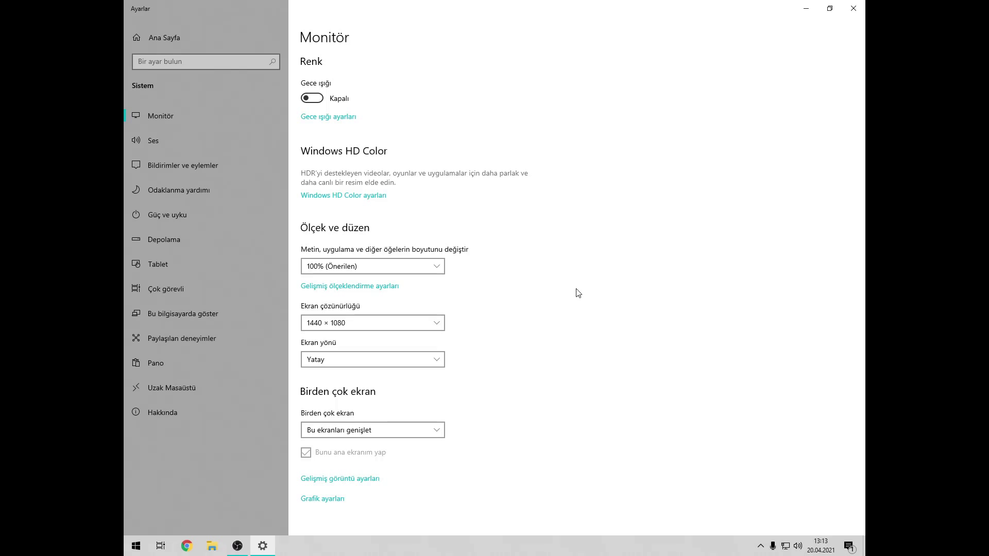
click(851, 9)
right_click(565, 162)
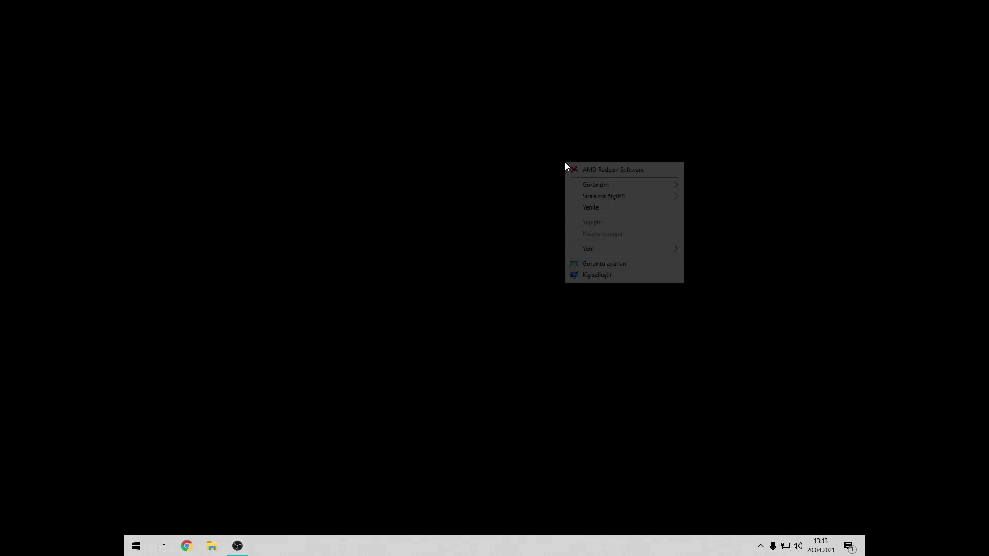
click(587, 206)
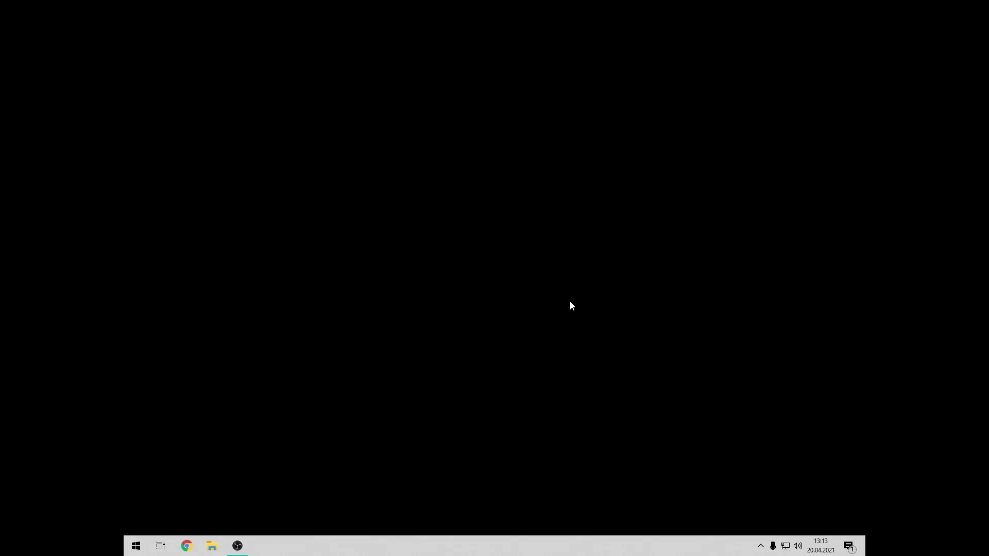
right_click(405, 196)
click(426, 240)
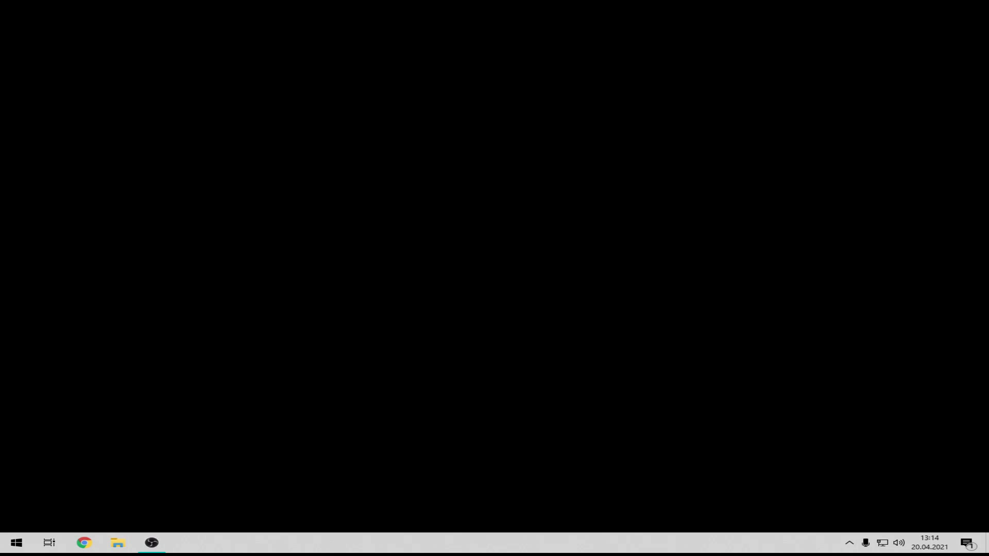
key(super+e)
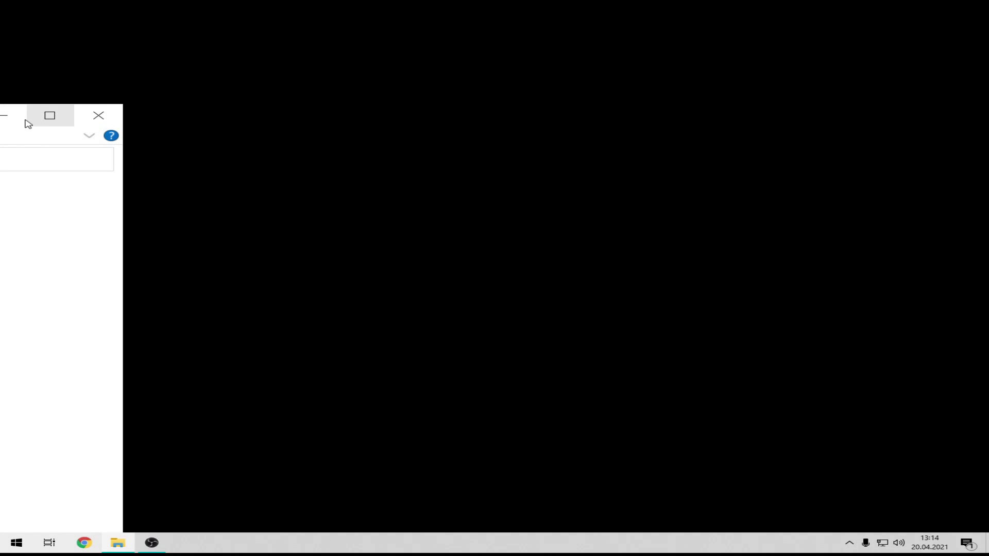
click(98, 116)
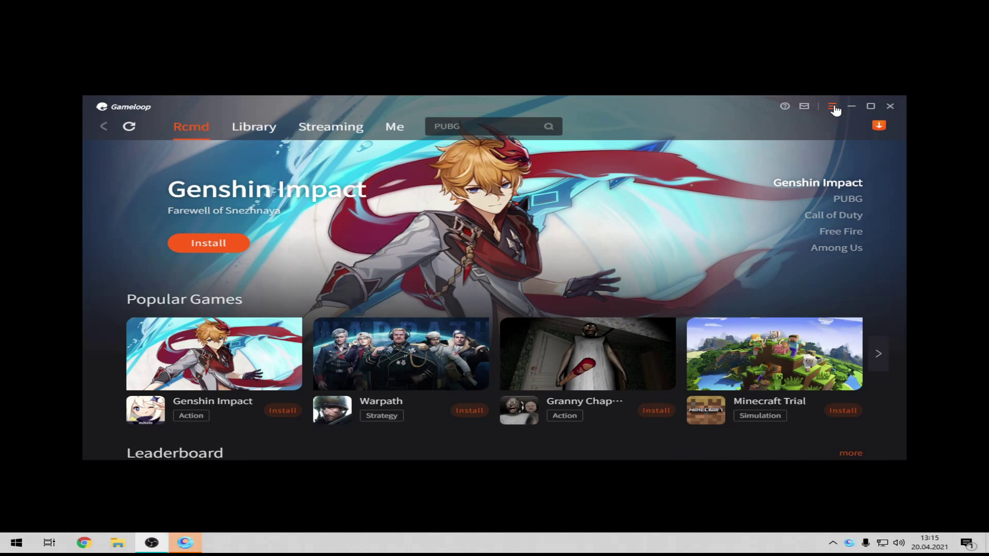
Open Gameloop's Engine settings and examine the rendering, anti-aliasing, memory, processor and resolution options
click(833, 106)
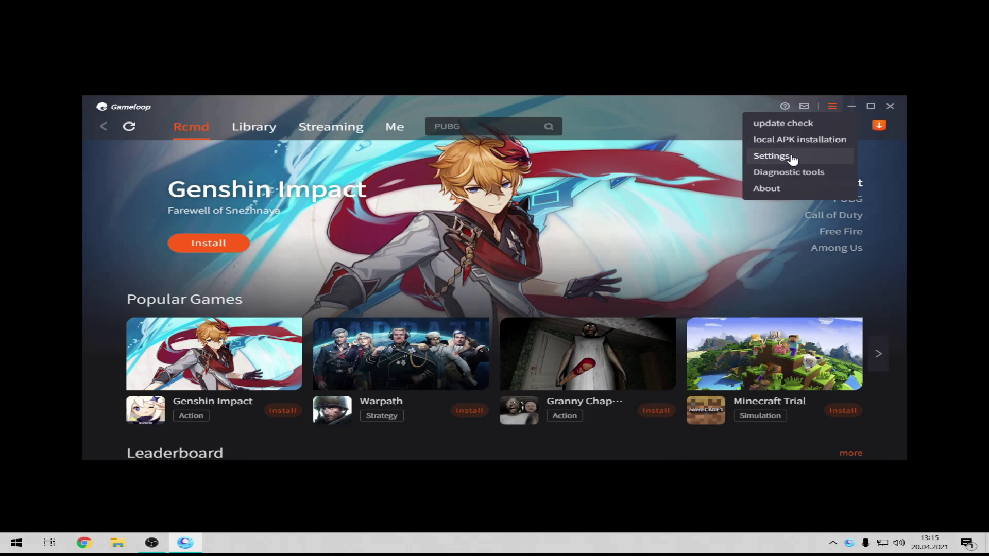
click(792, 160)
click(317, 191)
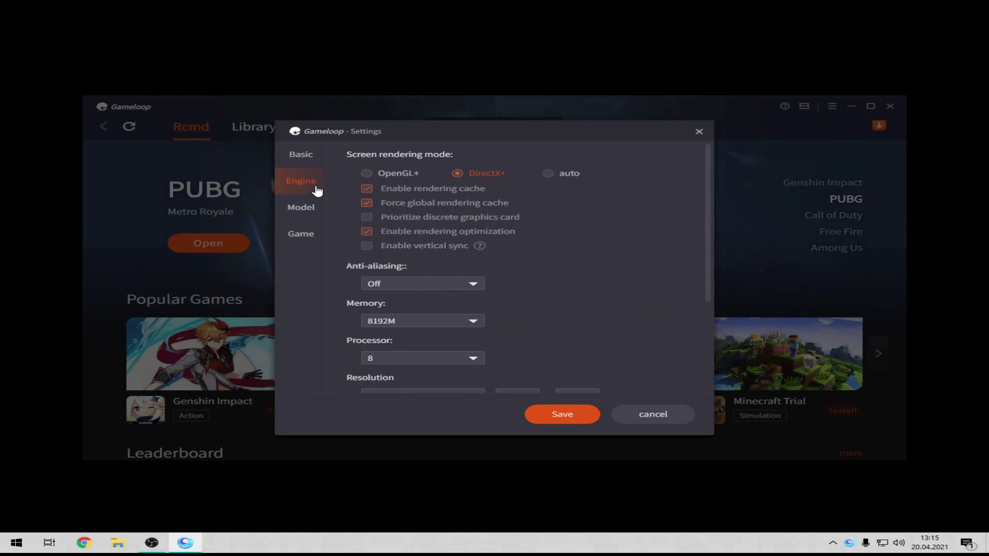
scroll(567, 263, down, 4)
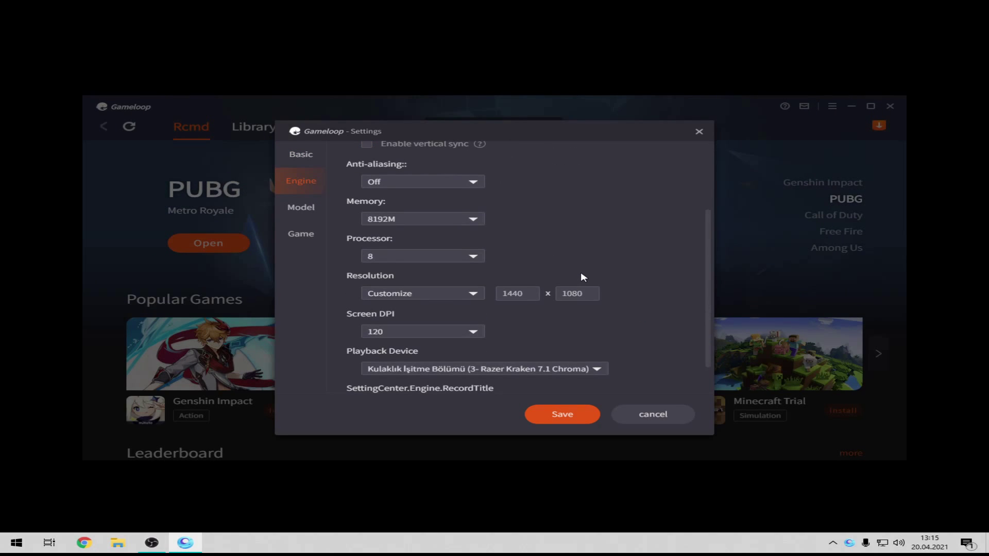
scroll(480, 250, up, 3)
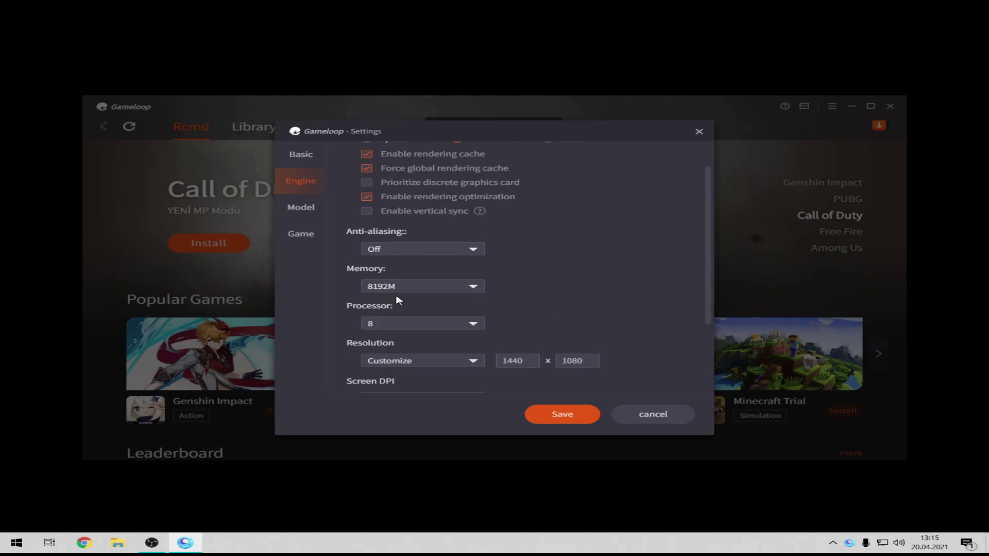
scroll(515, 278, down, 2)
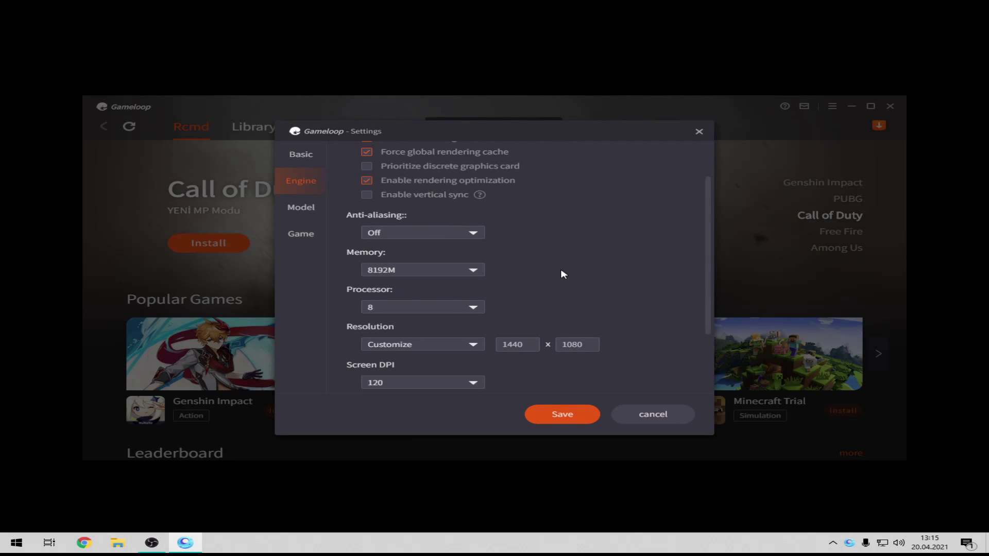
Look through the preset resolutions in the Engine settings and choose the Customize option
click(405, 333)
click(386, 349)
click(428, 295)
click(525, 248)
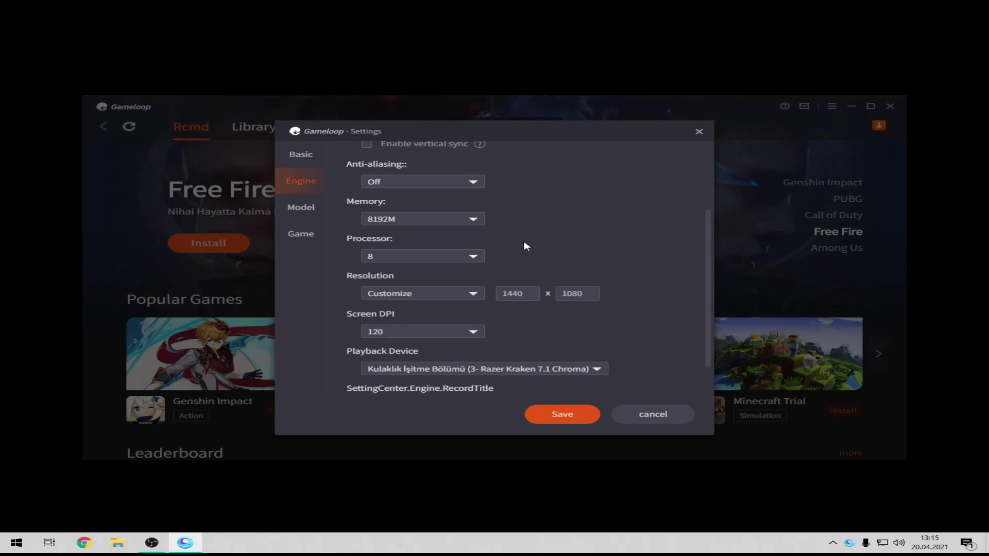
mouse_move(474, 303)
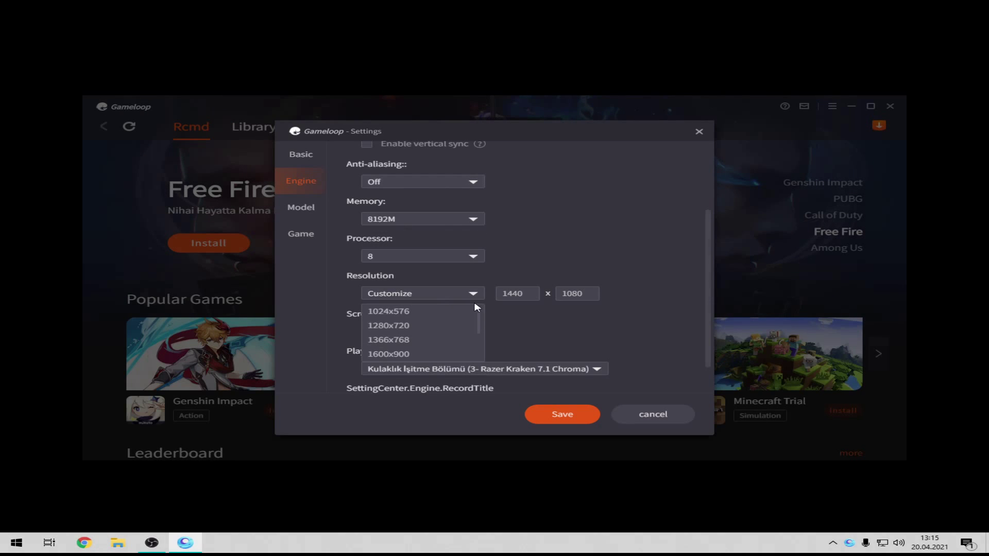
click(413, 293)
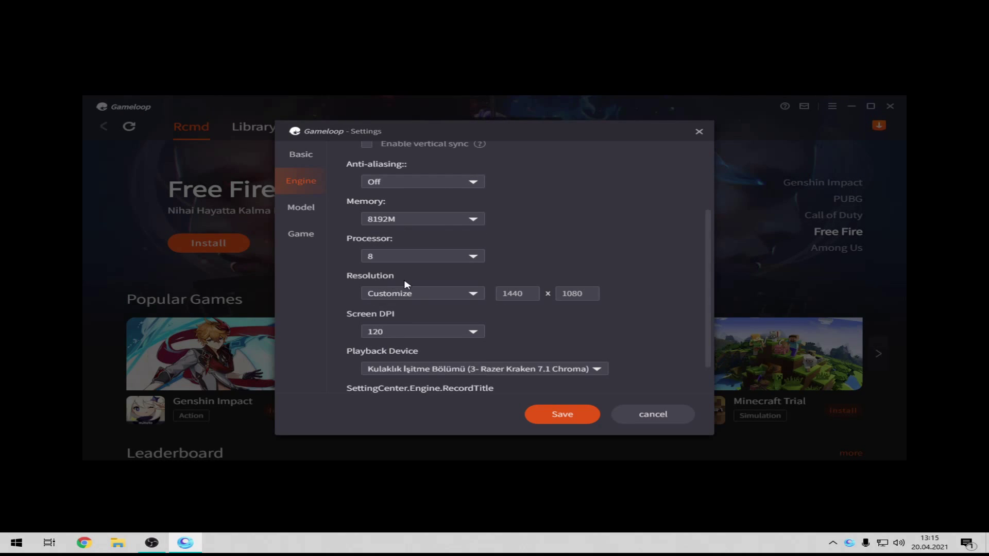
mouse_move(412, 294)
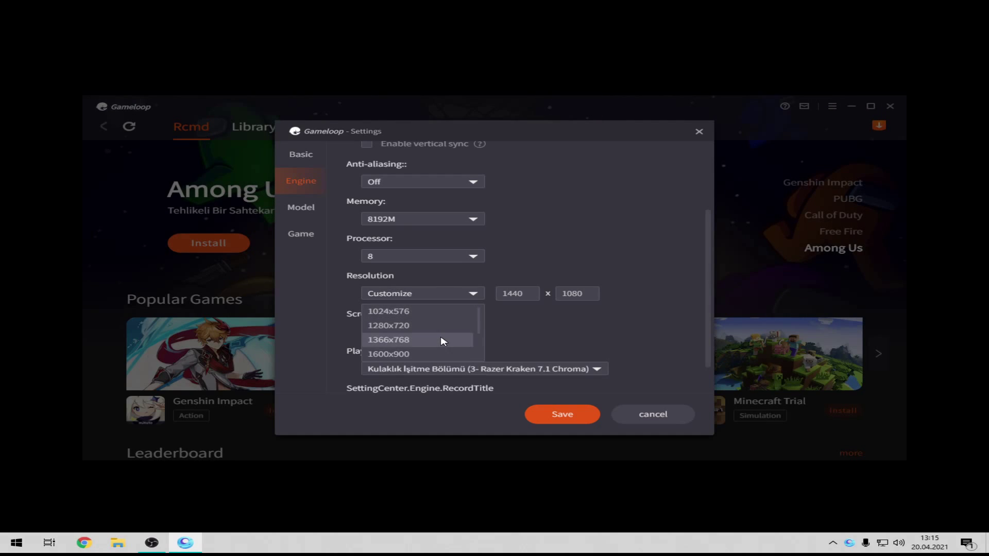
scroll(442, 341, down, 2)
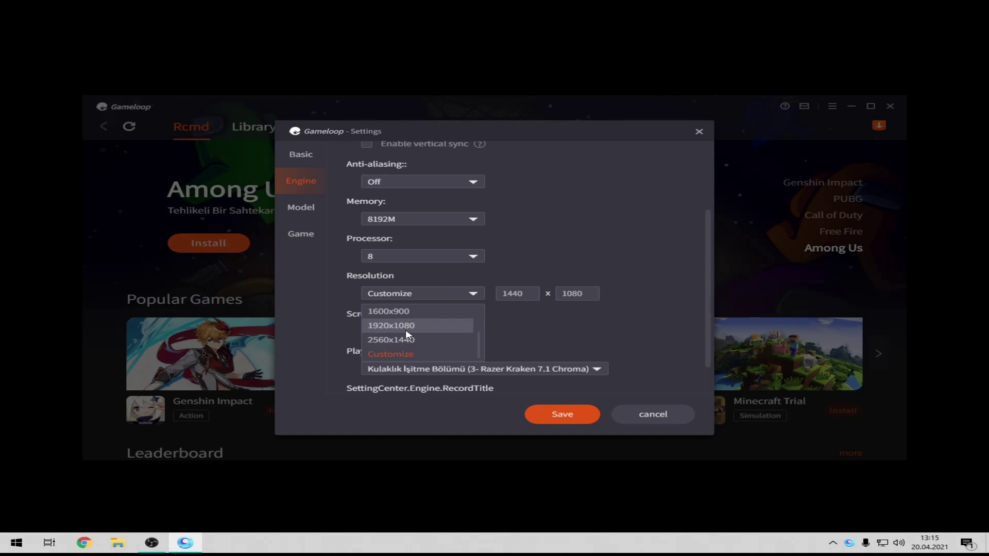
scroll(407, 335, up, 3)
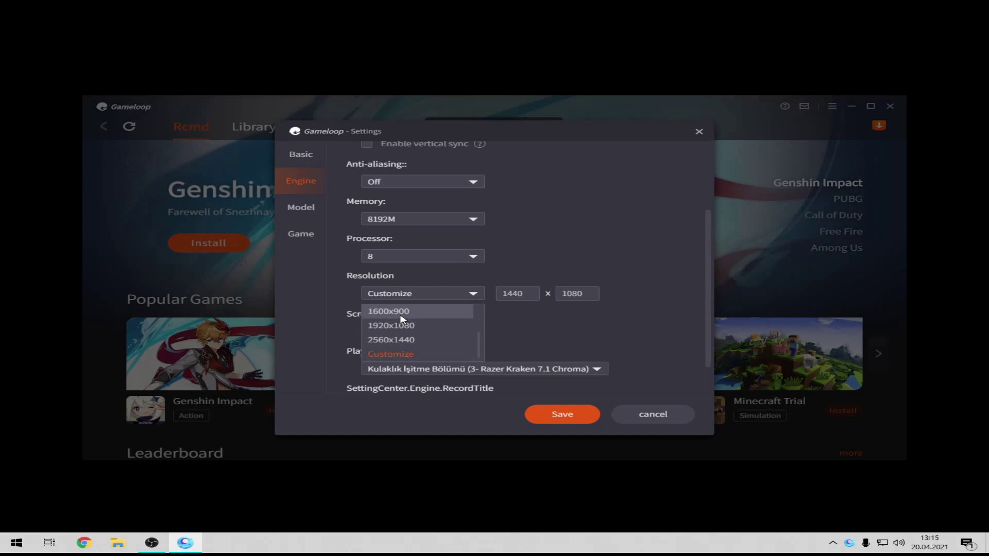
scroll(399, 344, down, 3)
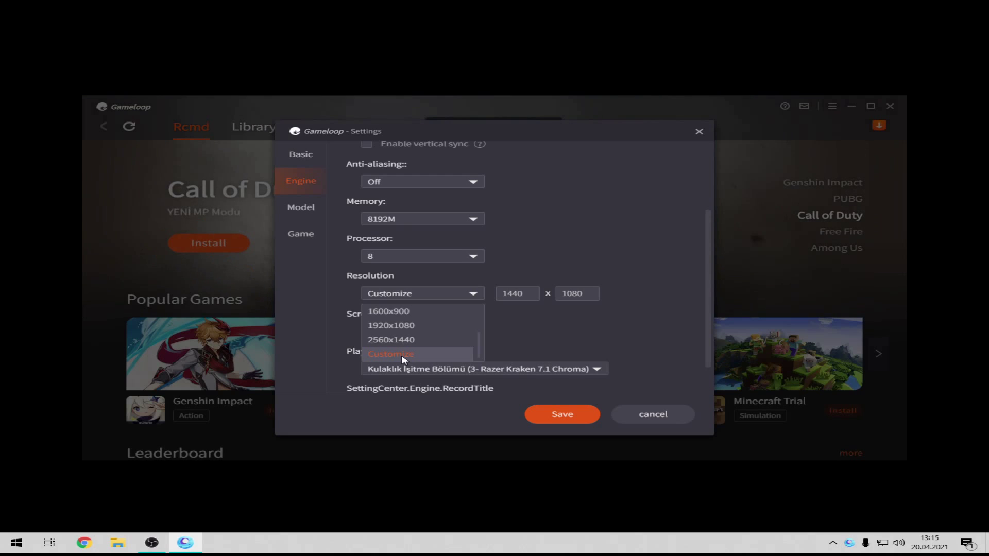
click(403, 355)
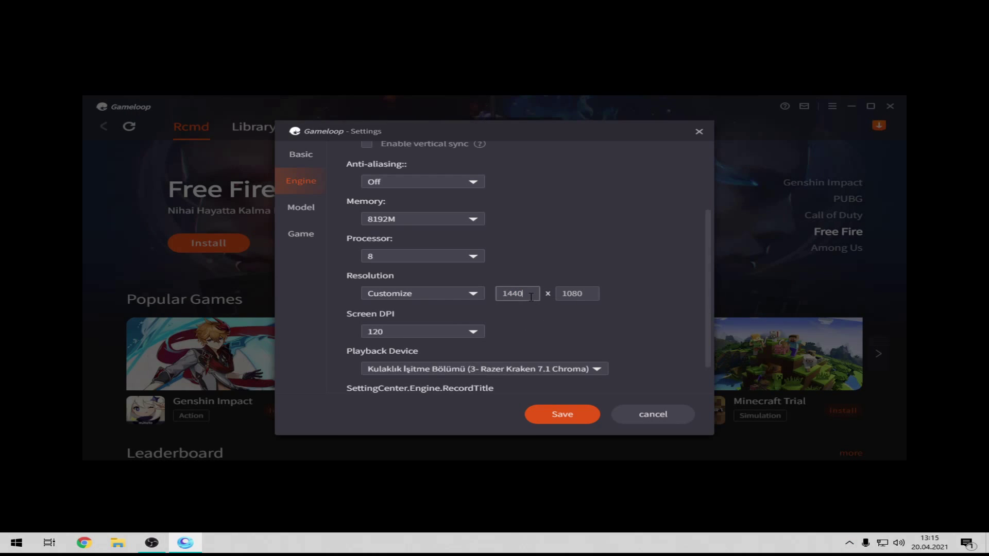
Keep the custom resolution at 1440 x 1080 and save the Engine settings
click(538, 372)
click(694, 429)
click(604, 411)
click(591, 398)
click(593, 414)
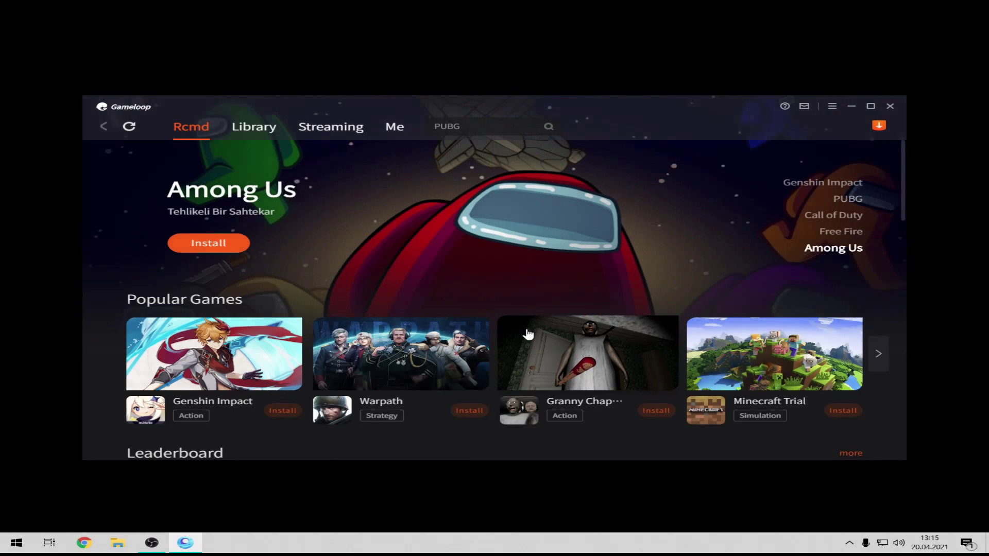
View the game library listing PUBG MOBILE, and close Gameloop
click(250, 134)
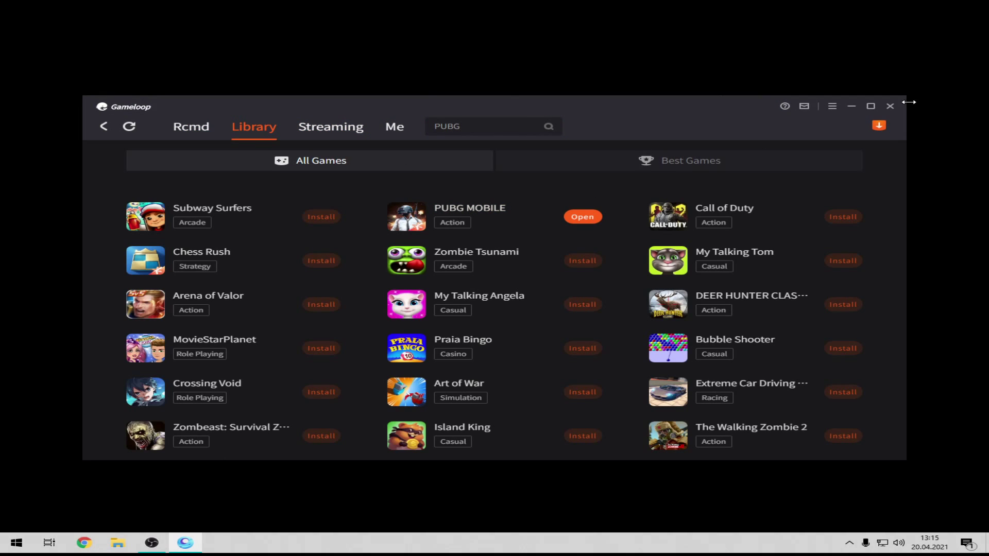
click(892, 107)
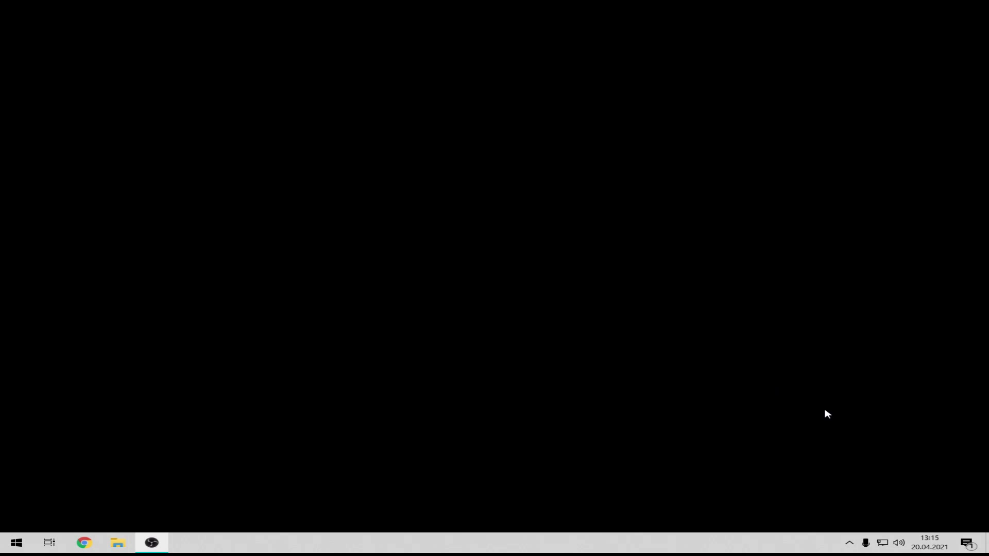
Quit the Gameloop process still running in the background and check the remaining background programs
click(847, 541)
right_click(834, 525)
click(851, 514)
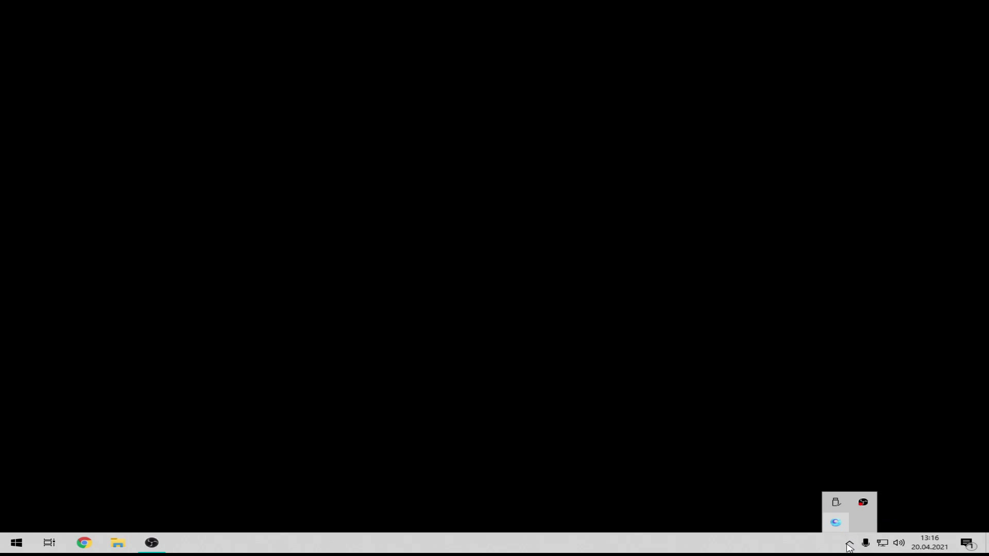
click(847, 545)
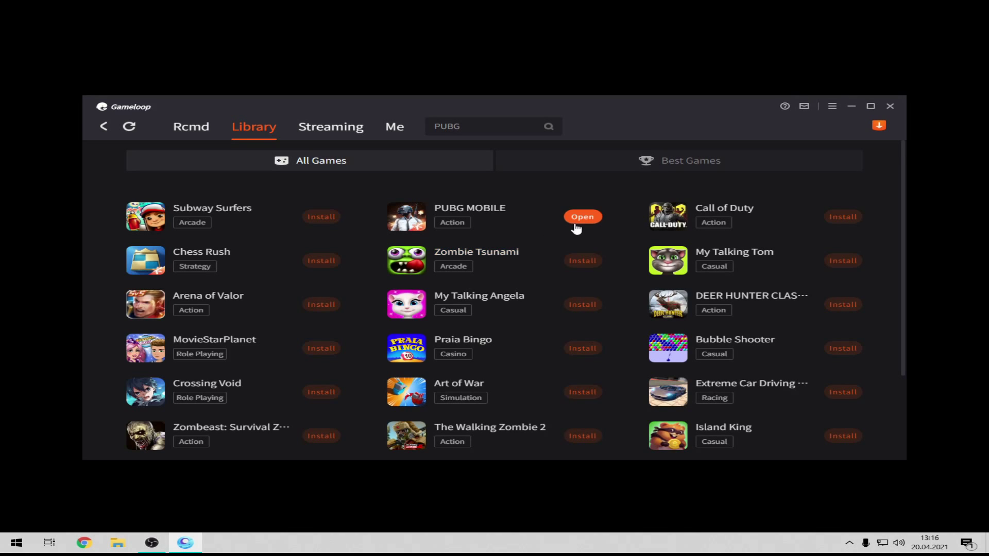
Launch PUBG MOBILE from the Gameloop library, accepting the emulator notice, and rotate the lobby character to inspect the stretched image
click(582, 217)
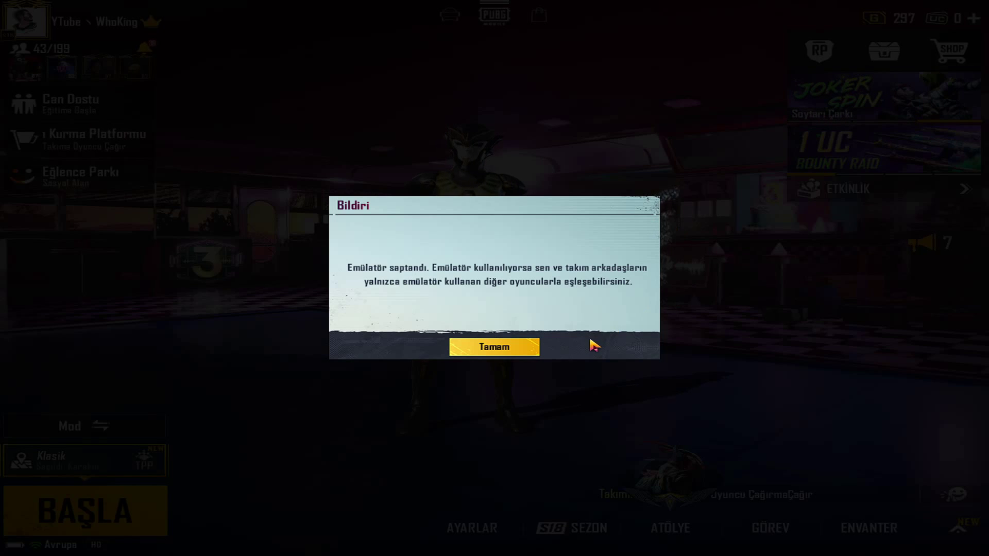
click(493, 347)
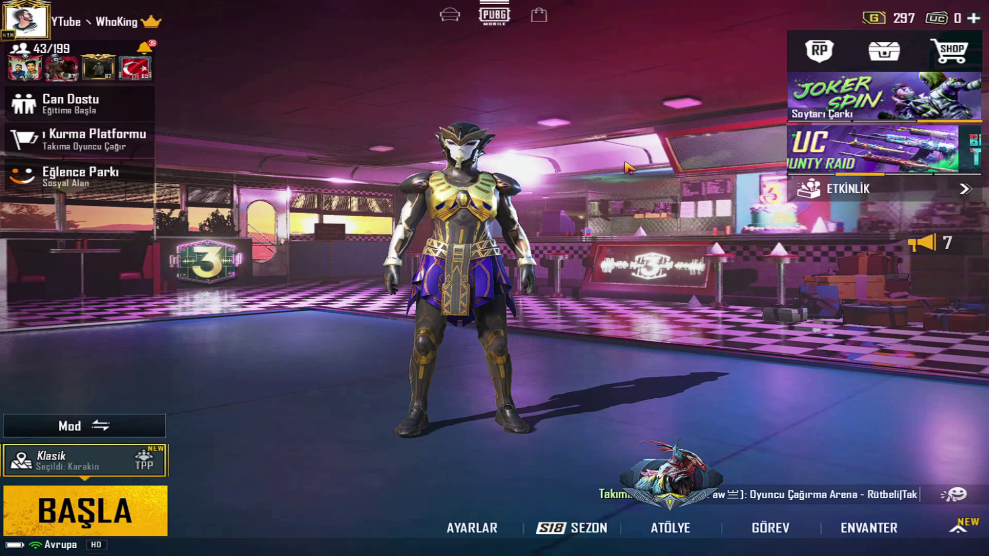
drag(515, 267, 501, 292)
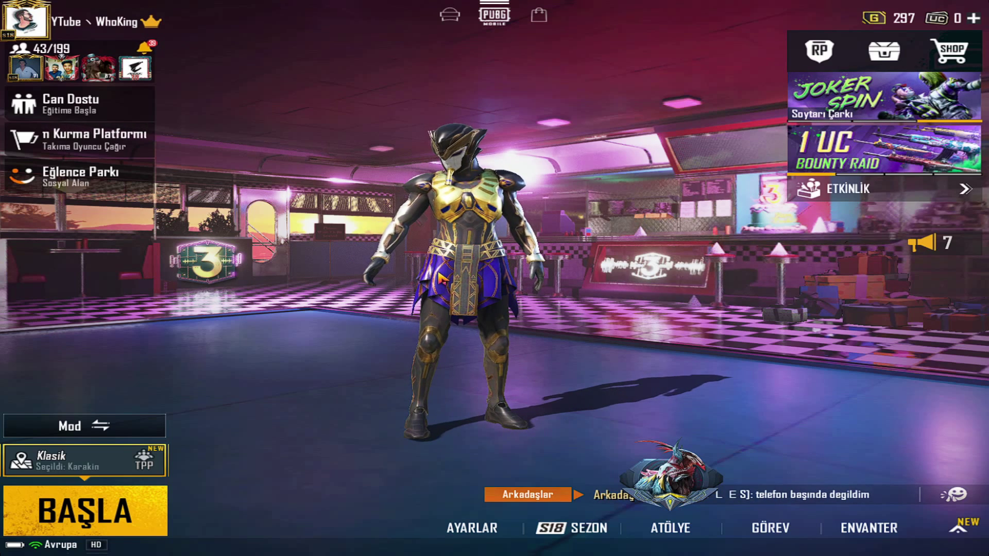
mouse_move(444, 273)
mouse_down()
mouse_move(388, 252)
mouse_move(571, 261)
mouse_move(458, 268)
mouse_up()
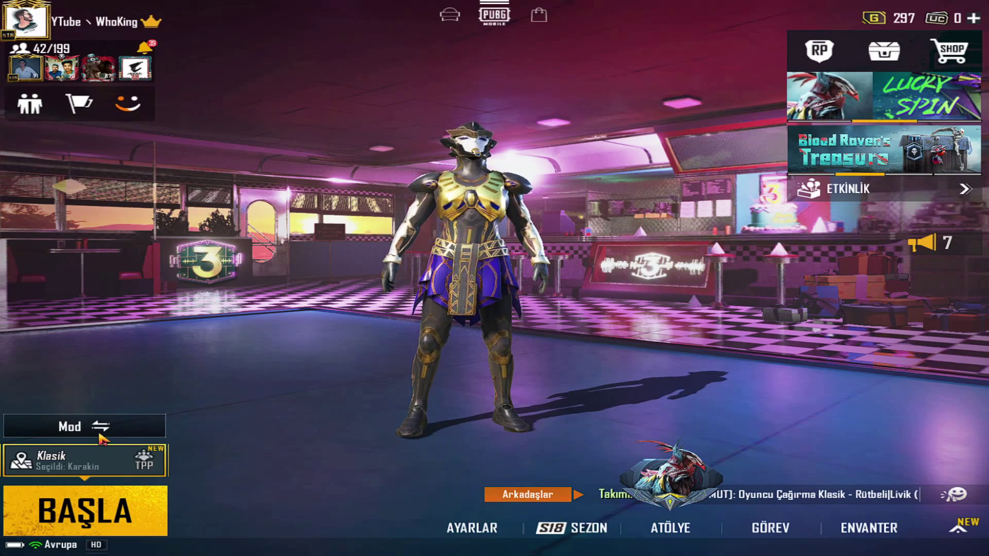
Open the Eğitim options from the game mode selection and enter Eğlence Parkı
click(103, 428)
click(91, 117)
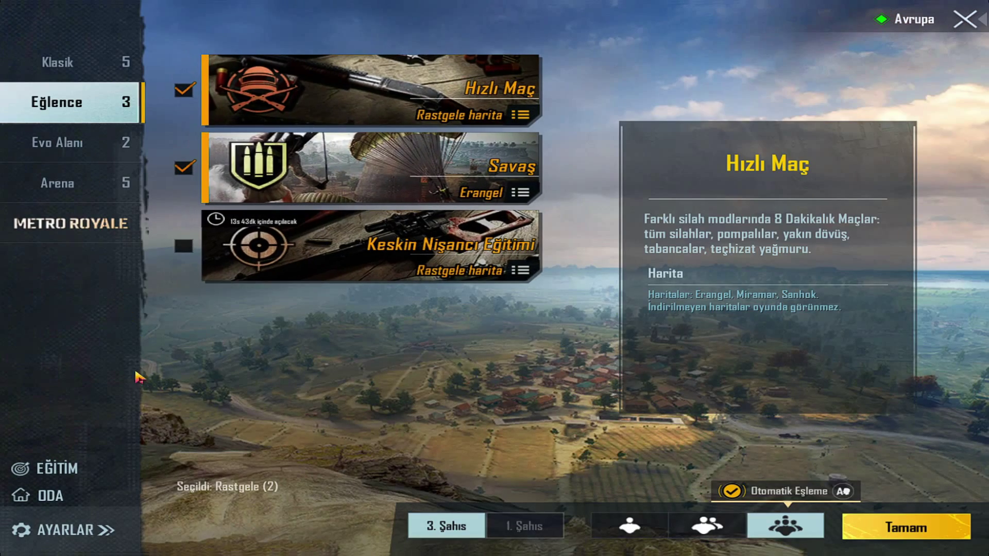
click(70, 472)
click(550, 342)
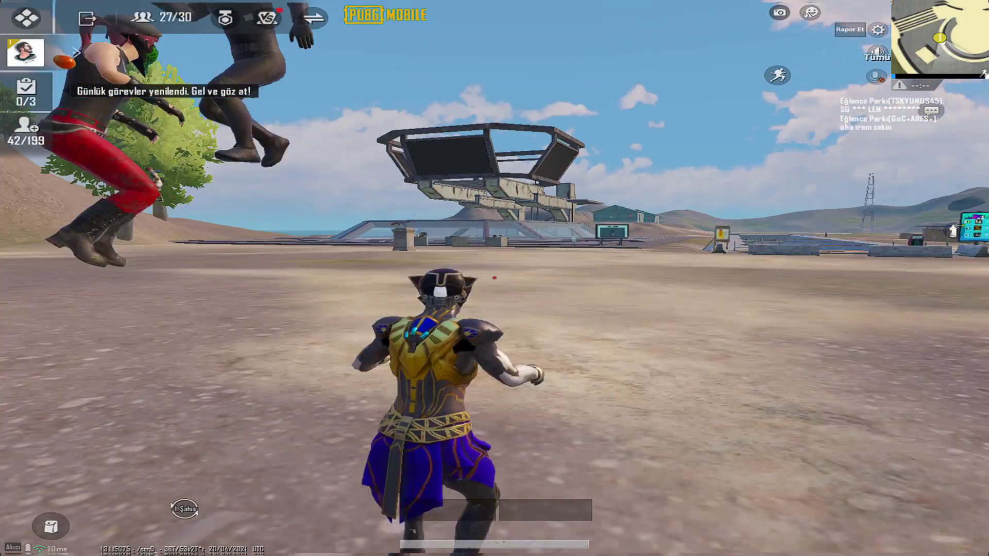
Run the character across Eğlence Parkı to the scoreboard structure, examining how the game looks at the stretched resolution
key(w)
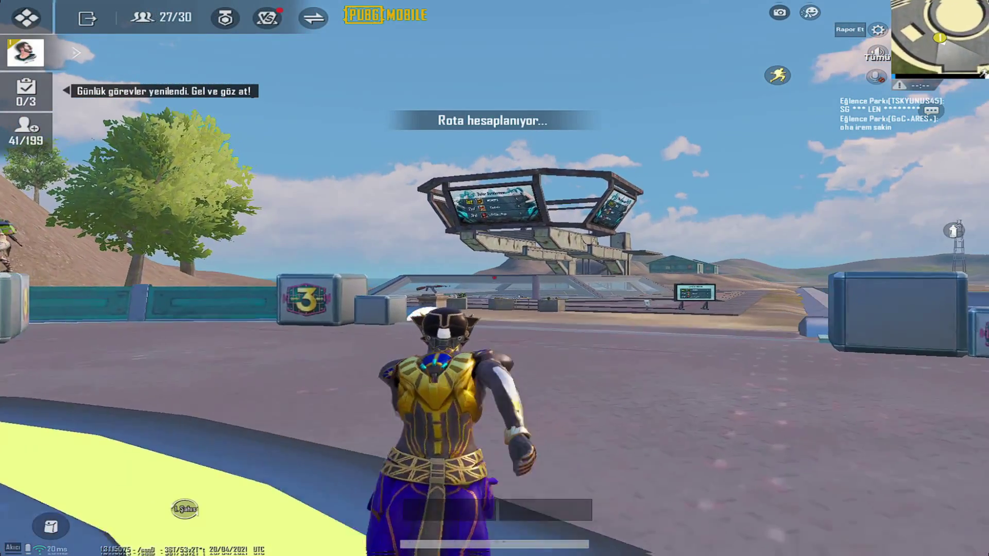
key(w)
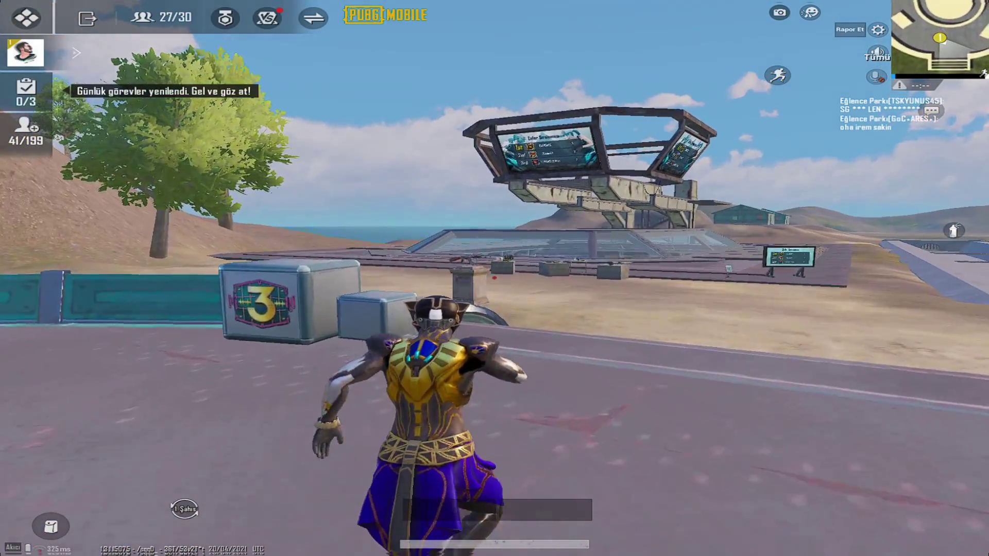
key(w)
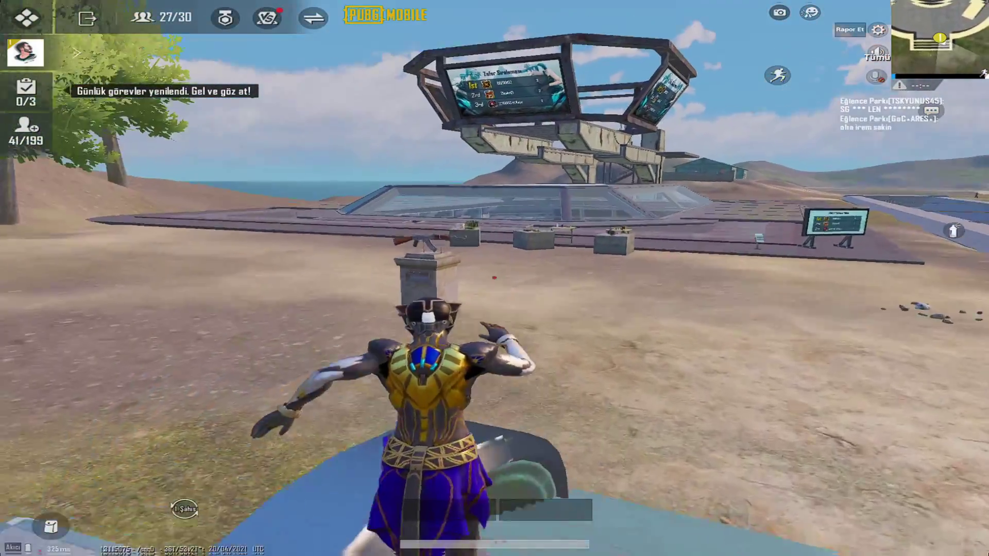
key(w)
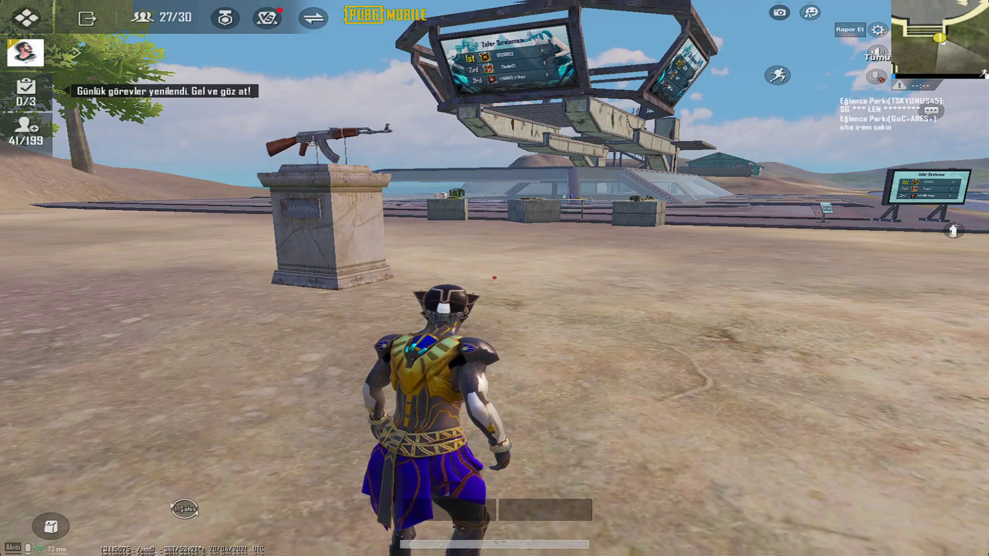
key(w)
key(a)
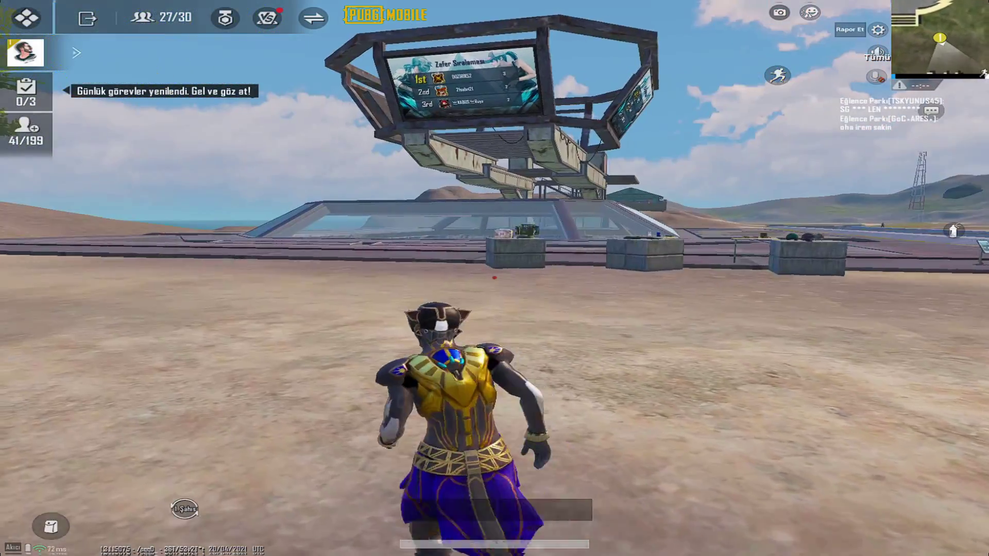
key(grave)
key(grave)
key(w)
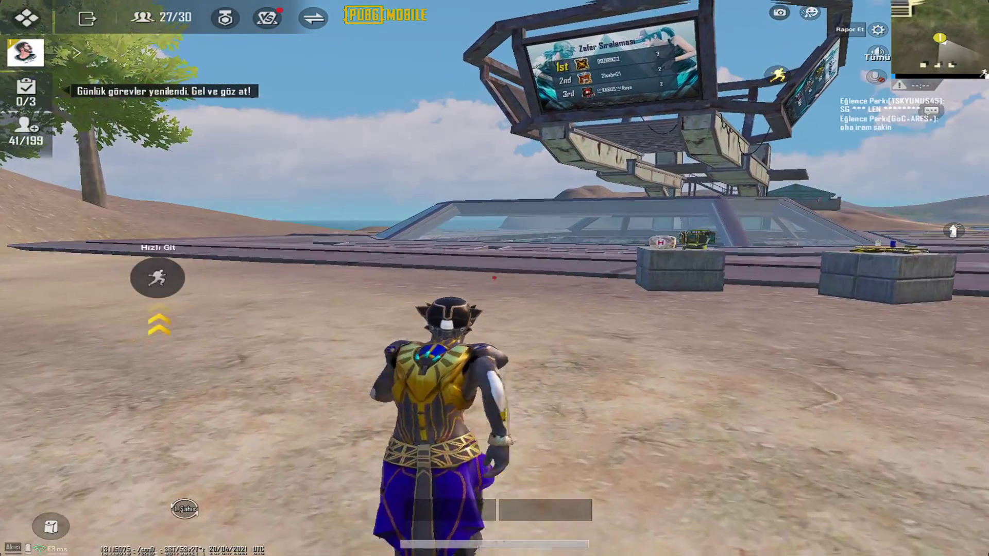
key(grave)
key(w)
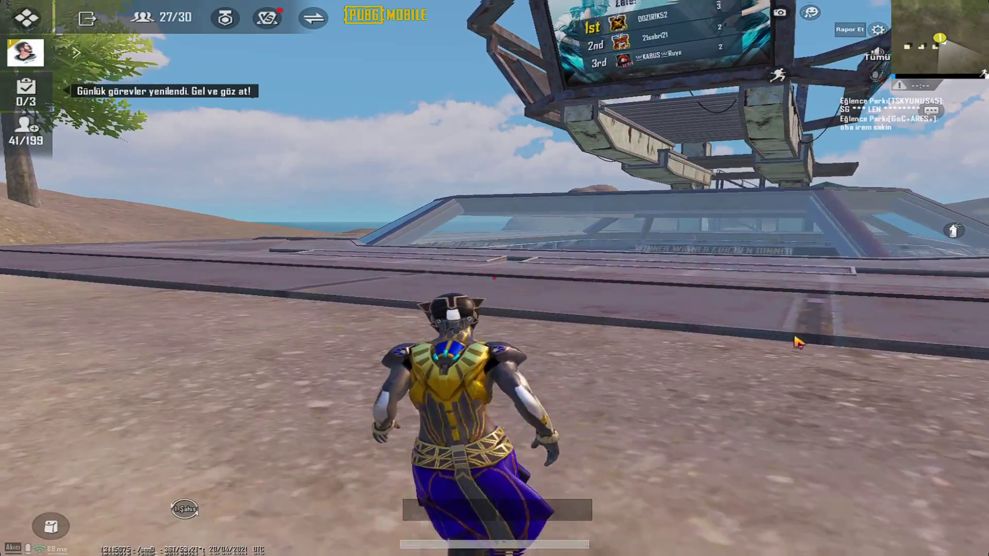
key(w)
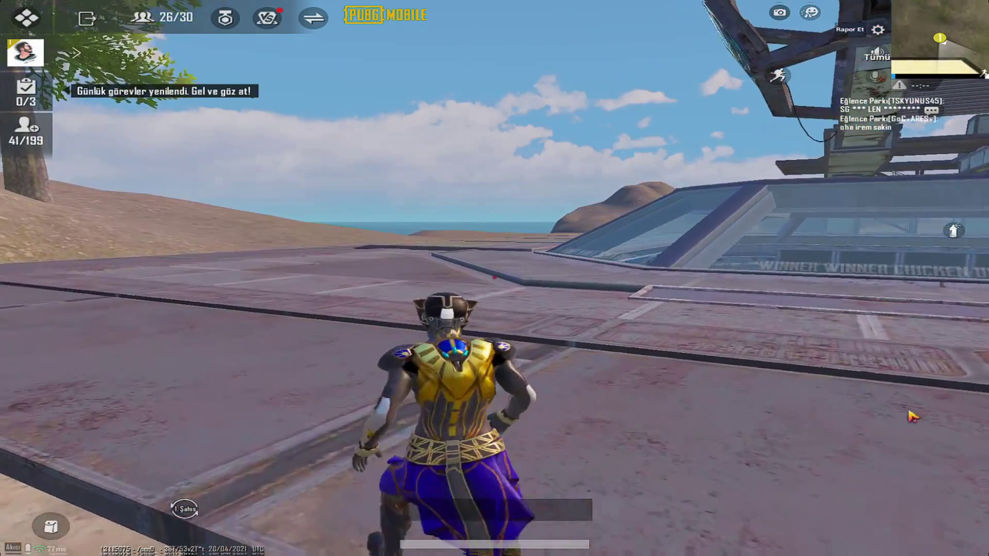
Run past the glass building and across the open ground towards the sea to view the stretched scenery
key(a)
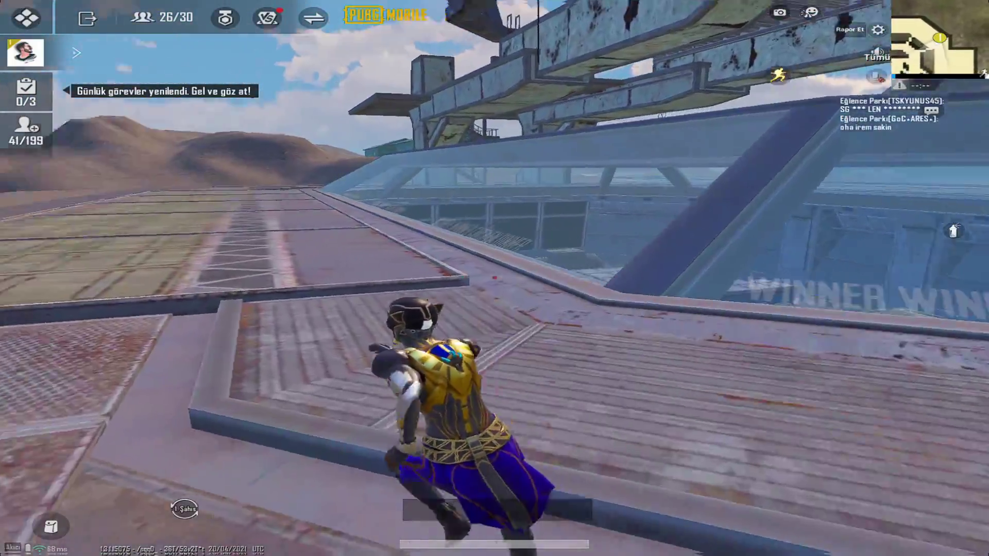
key(w)
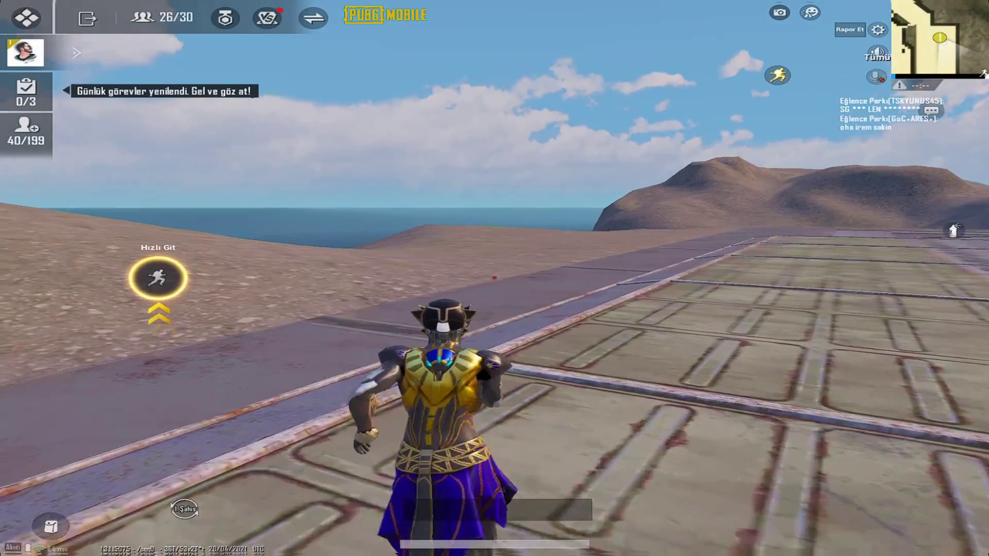
key(w)
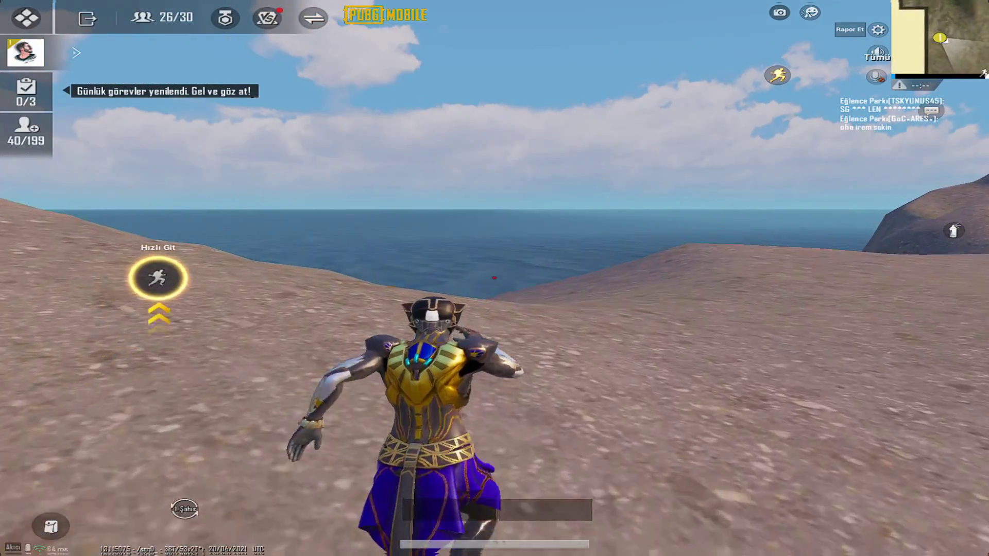